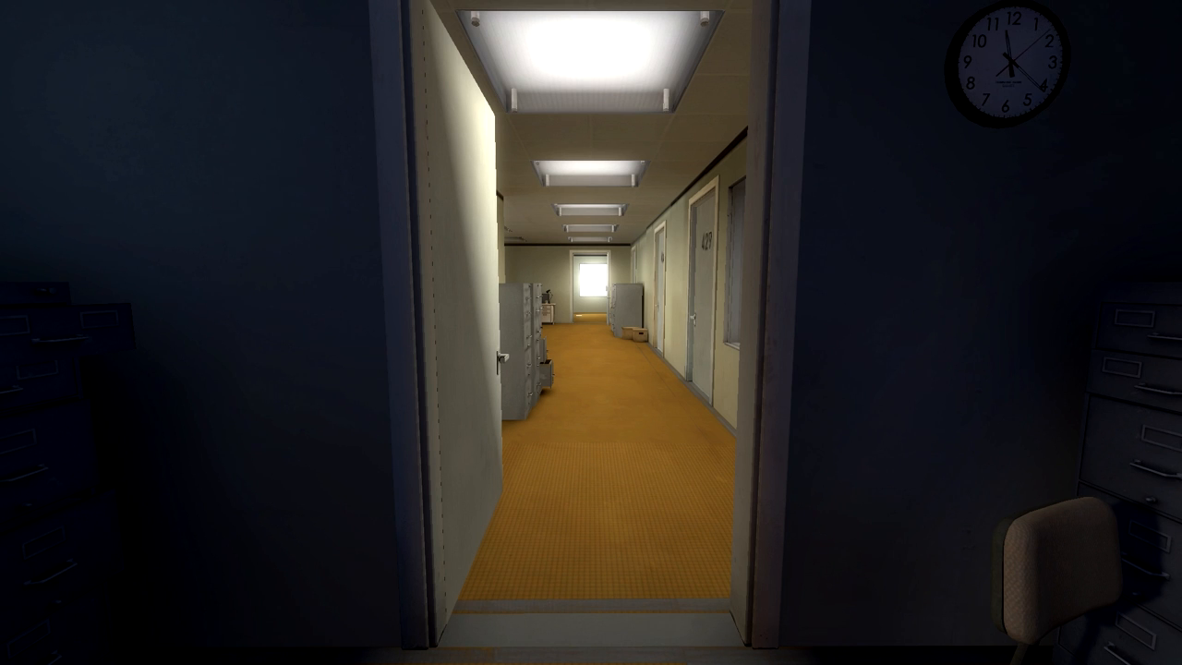
drag(591, 333, 370, 332)
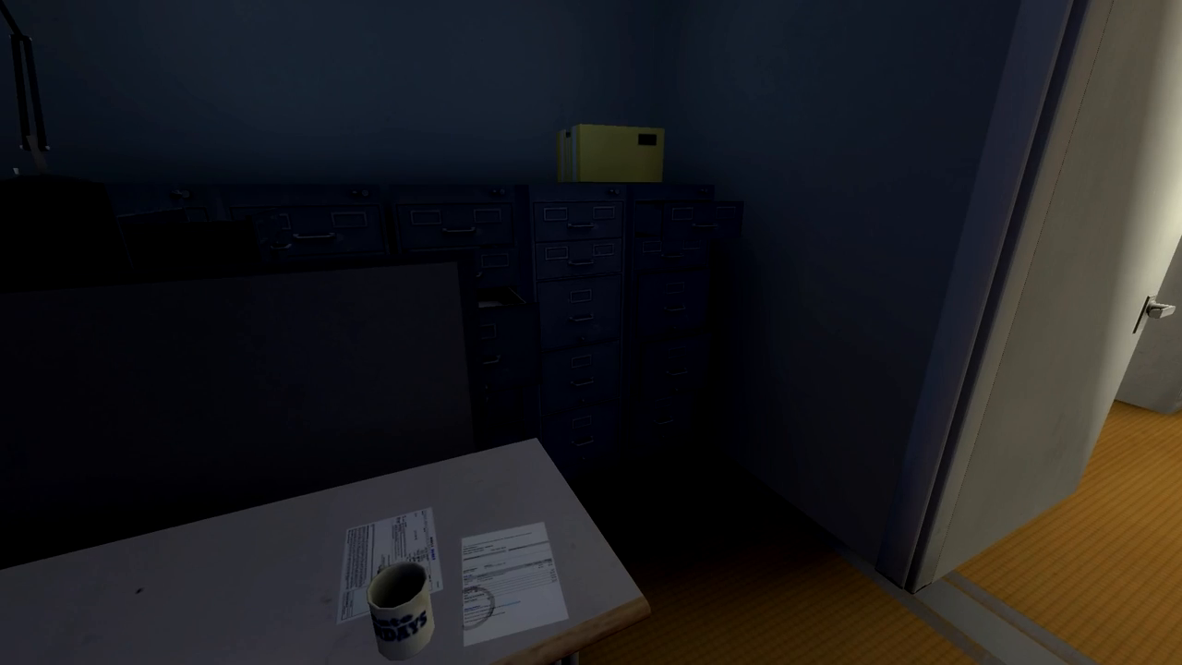
key(d)
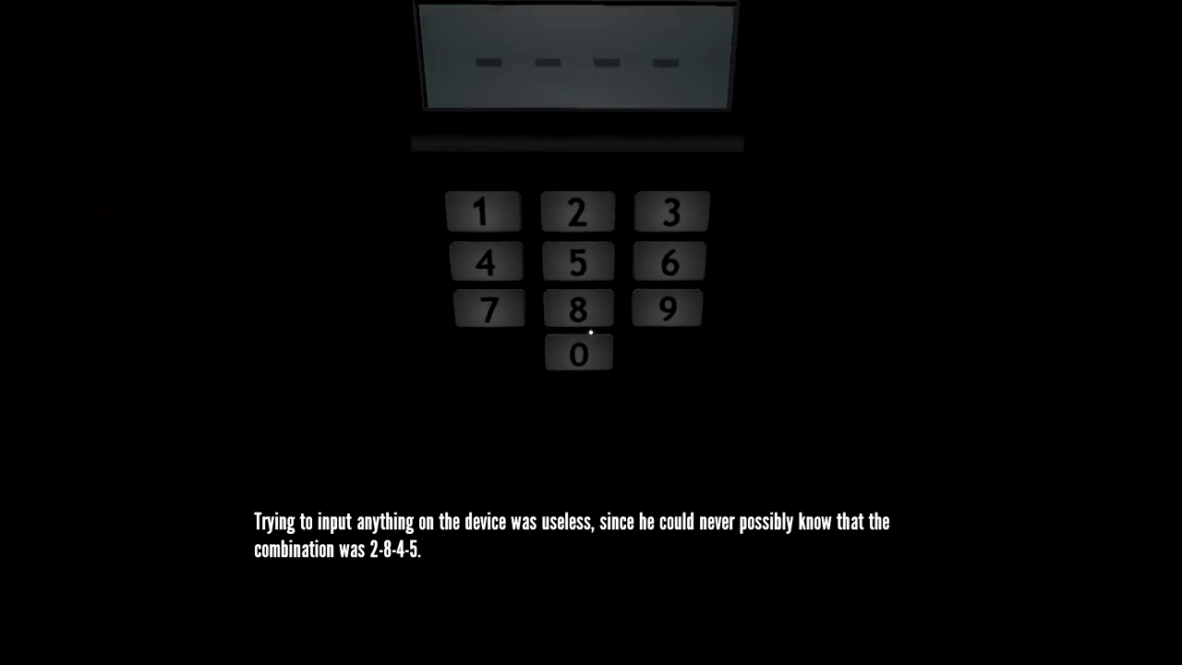
click(591, 332)
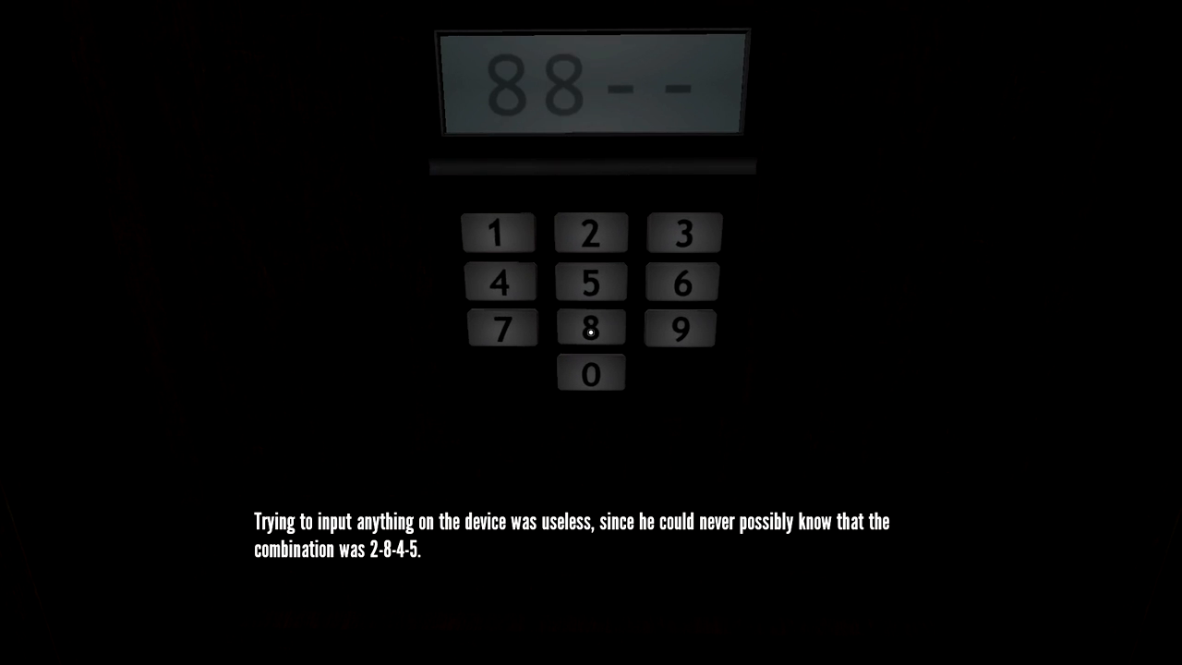